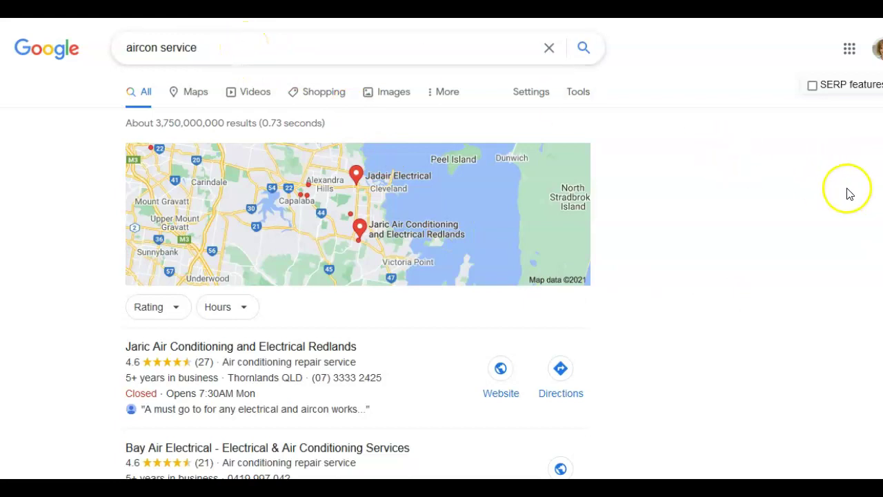
scroll(853, 193, down, 1)
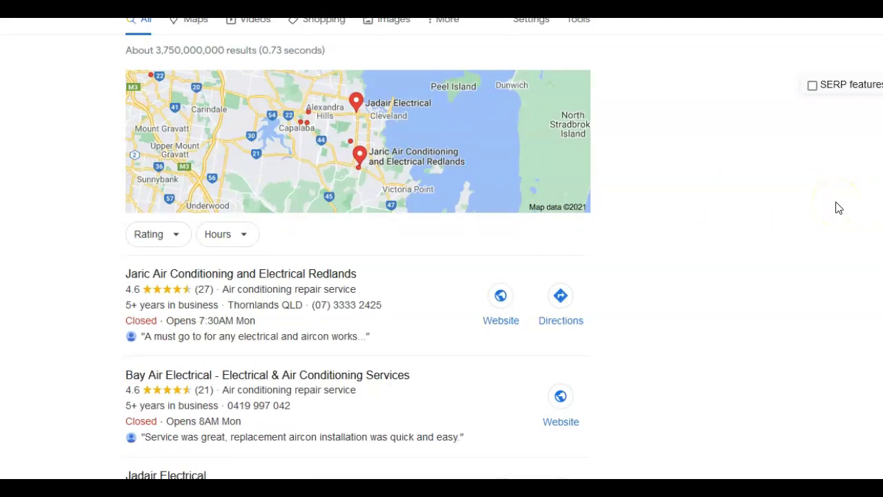
scroll(838, 207, down, 1)
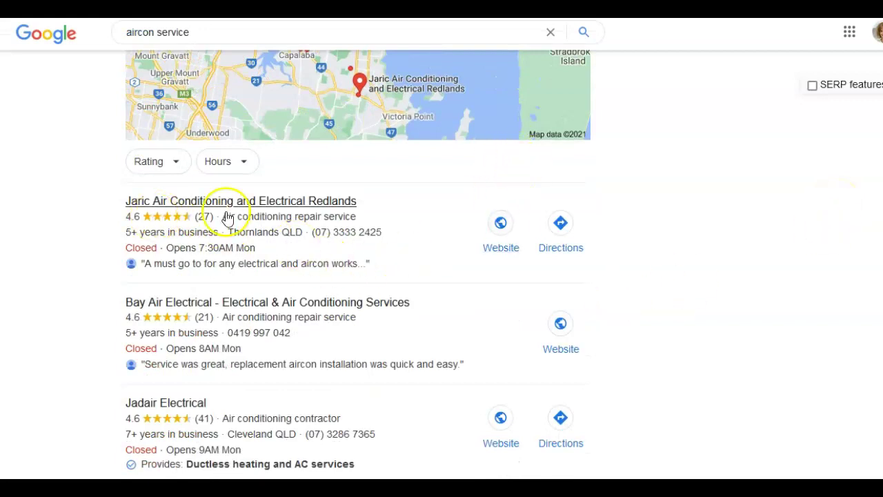
scroll(782, 211, down, 1)
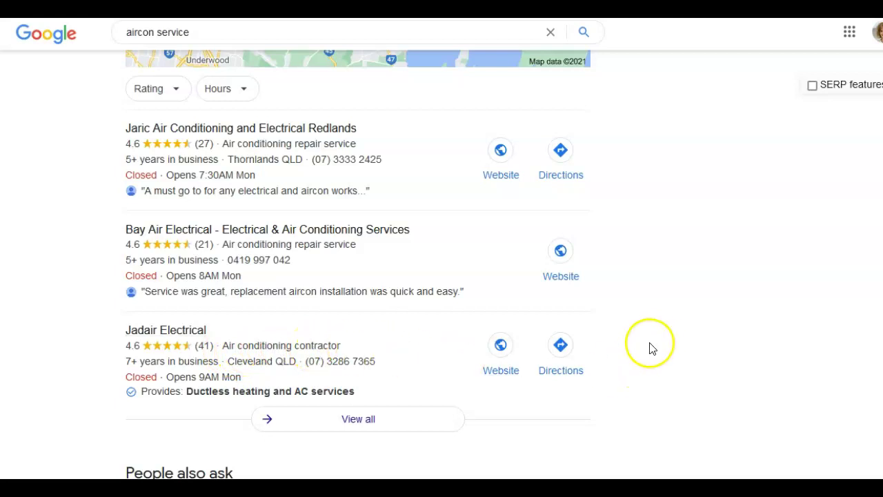
Step: Expand the local aircon service businesses into the full Maps list and scroll through their categories
click(360, 424)
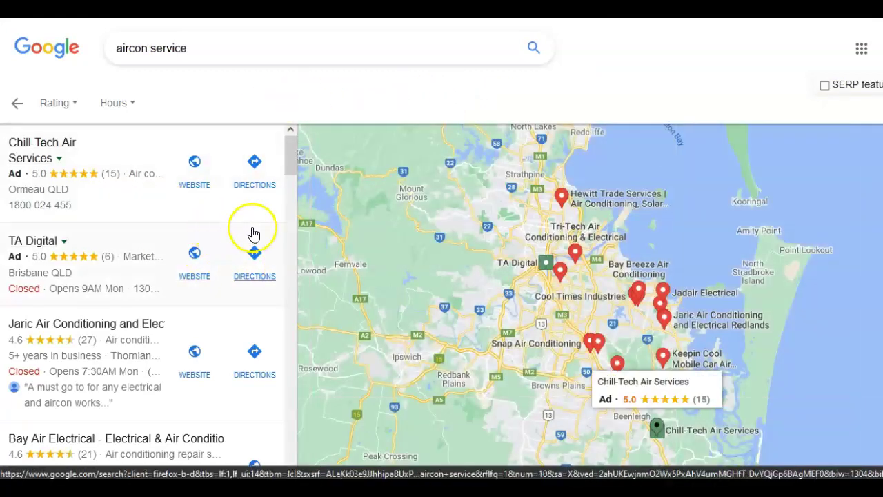
scroll(238, 223, down, 2)
scroll(242, 217, down, 5)
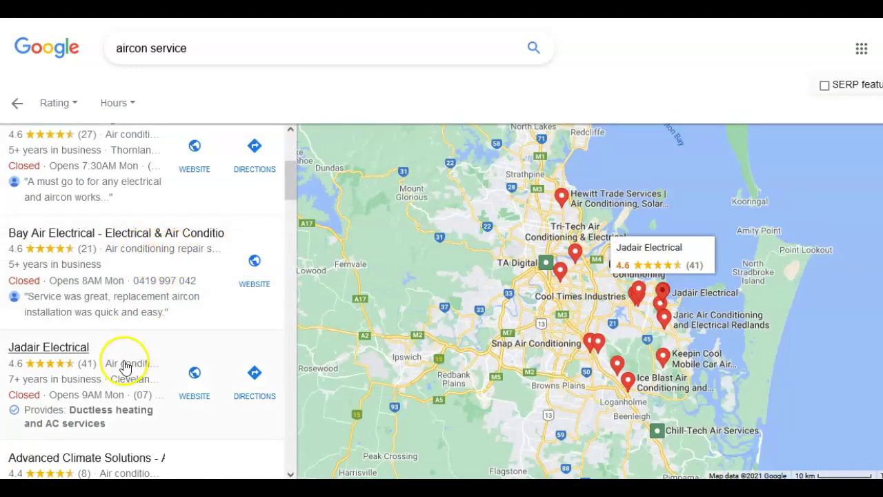
scroll(230, 335, down, 2)
scroll(230, 335, down, 12)
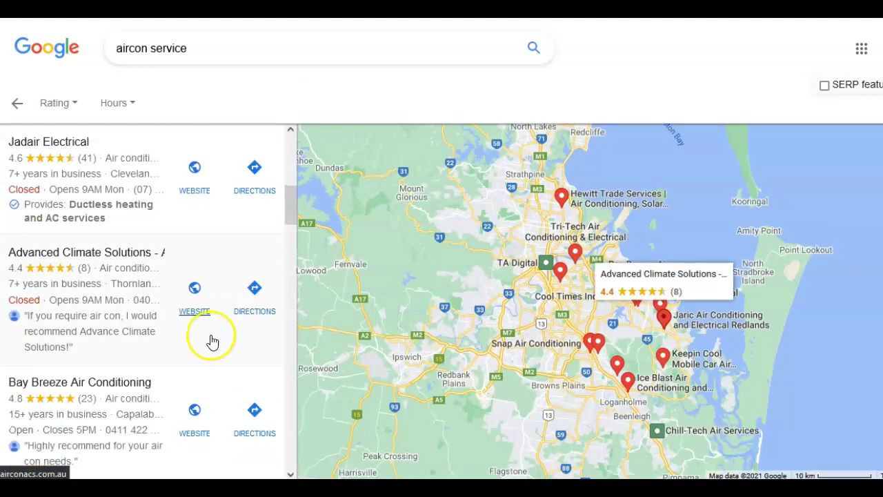
scroll(165, 388, down, 5)
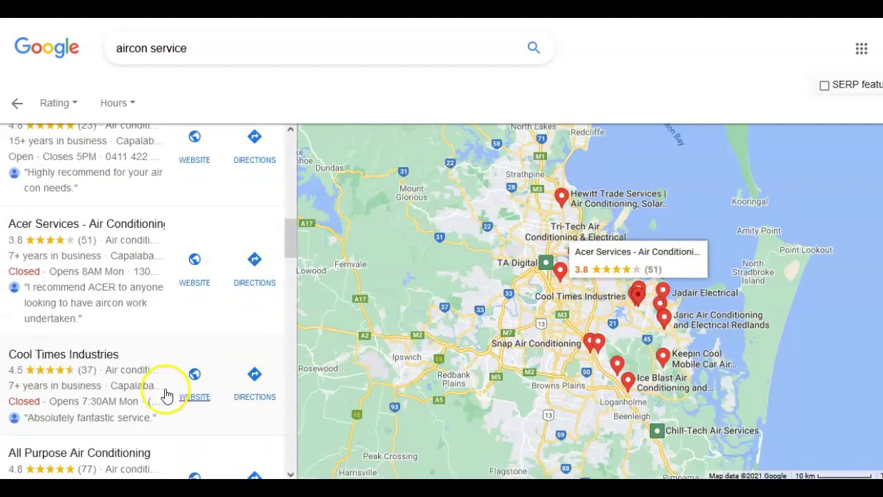
scroll(238, 382, up, 6)
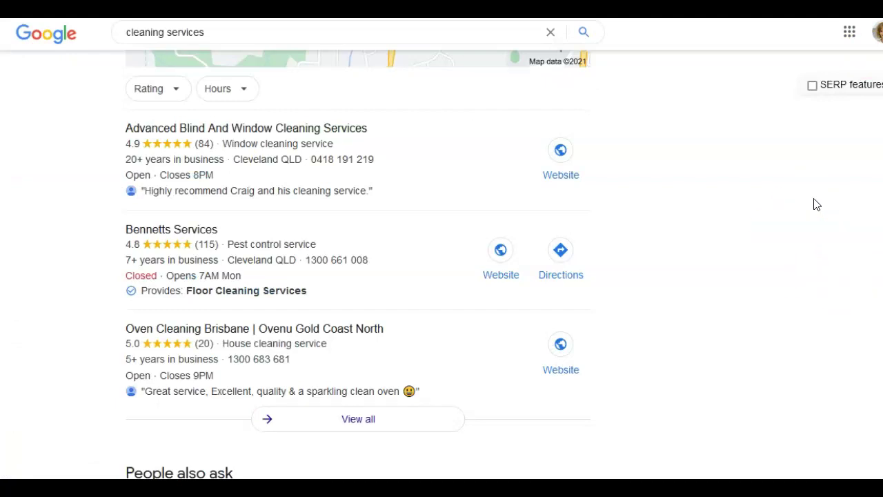
Step: Scroll through the 'cleaning services' local pack of businesses rated 4.9, 4.8 and 5.0 stars
scroll(759, 155, up, 3)
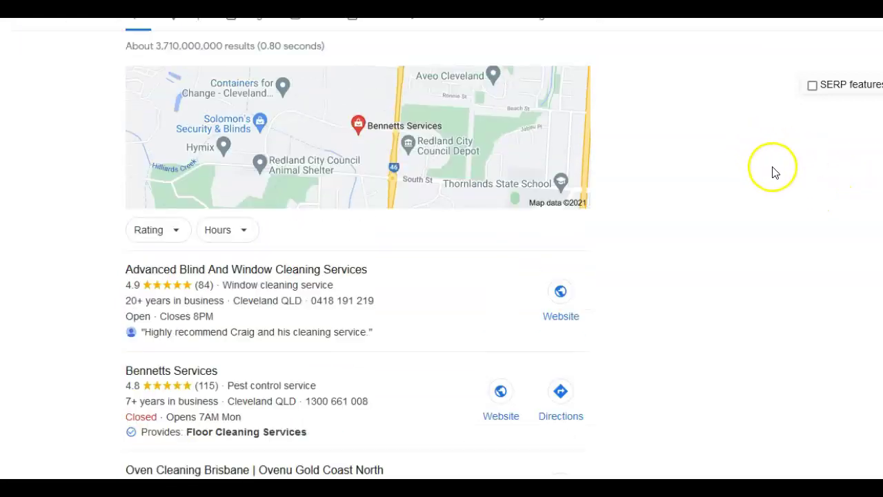
scroll(773, 171, up, 1)
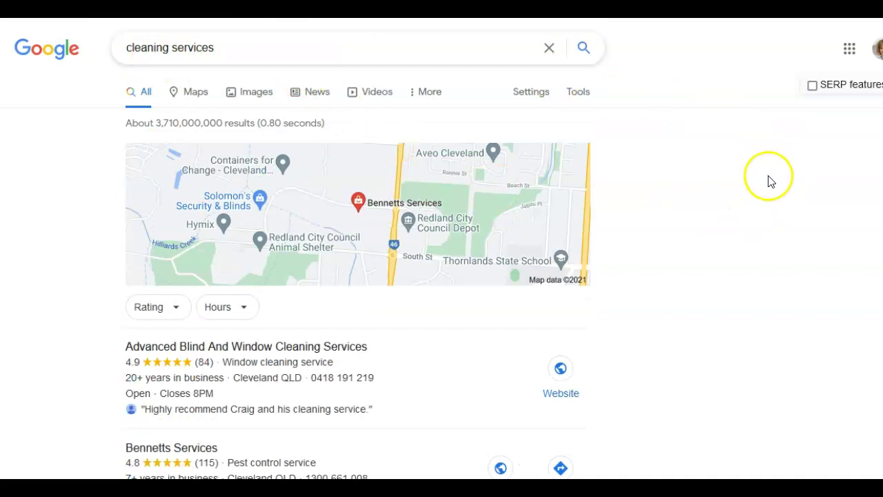
scroll(773, 181, down, 2)
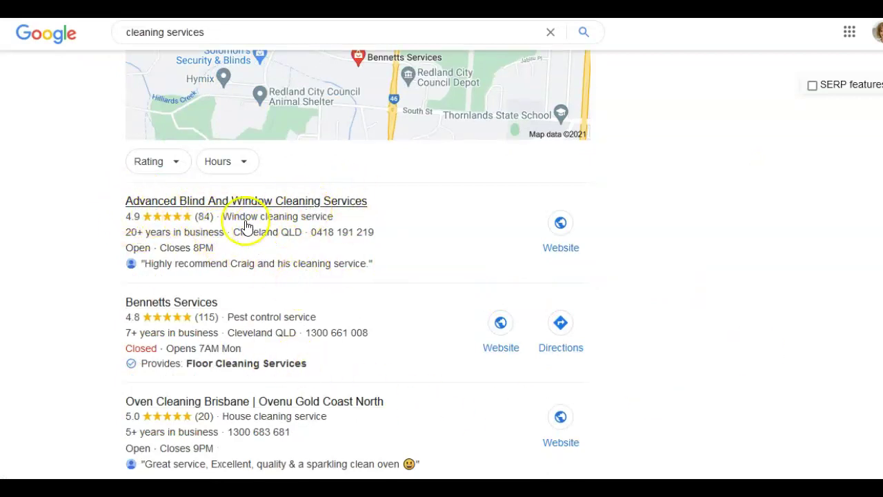
scroll(201, 291, down, 1)
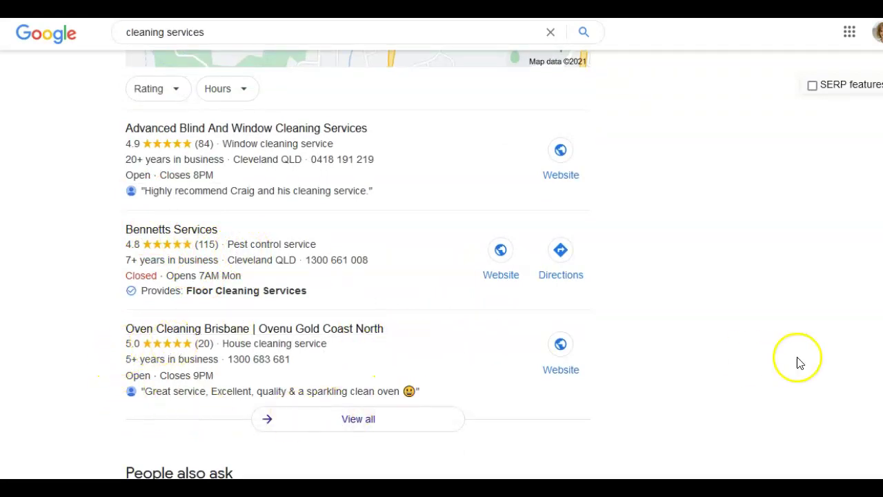
scroll(798, 359, down, 1)
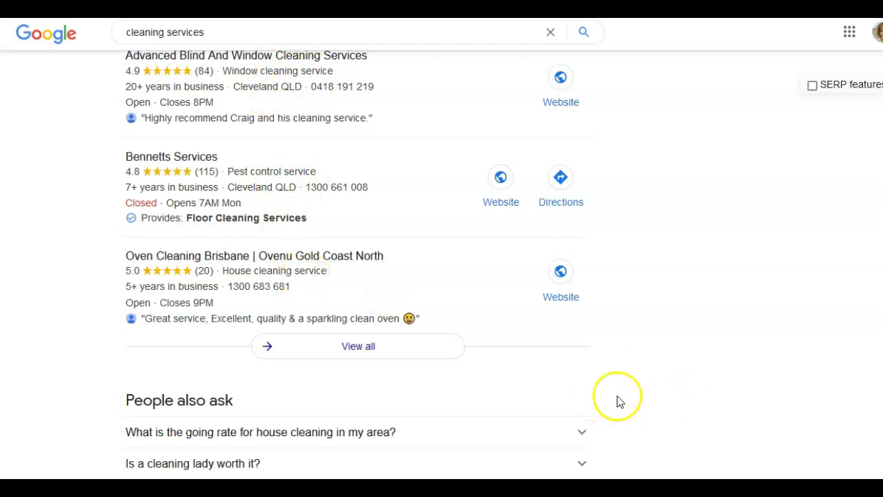
scroll(441, 383, up, 5)
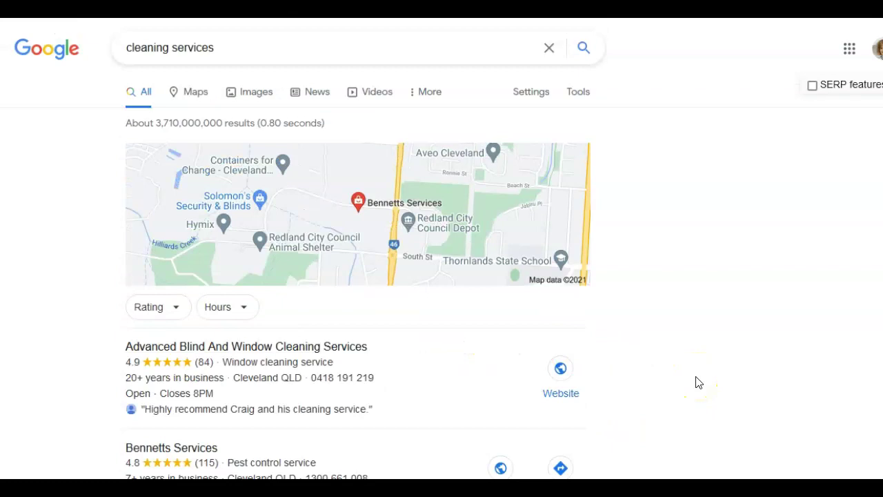
click(702, 385)
Step: Fetch PlePer's categories for English in Australia and scroll to the 4049-category results table
click(720, 401)
click(676, 332)
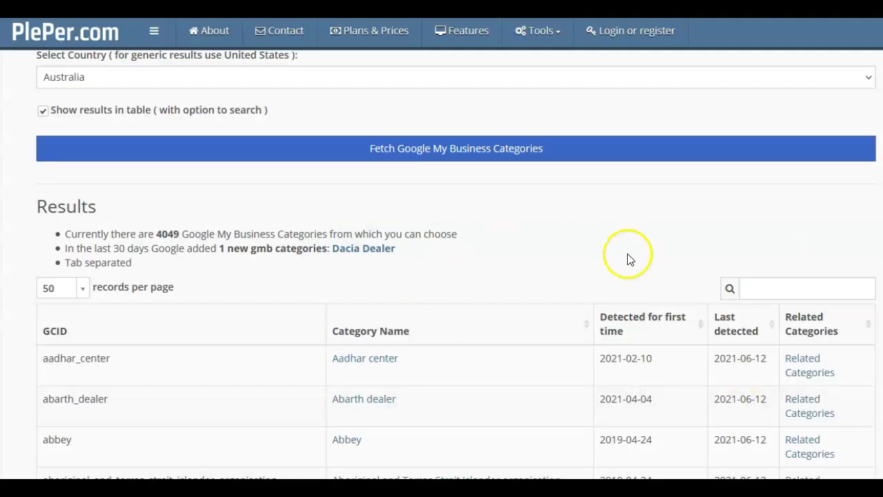
scroll(690, 290, up, 1)
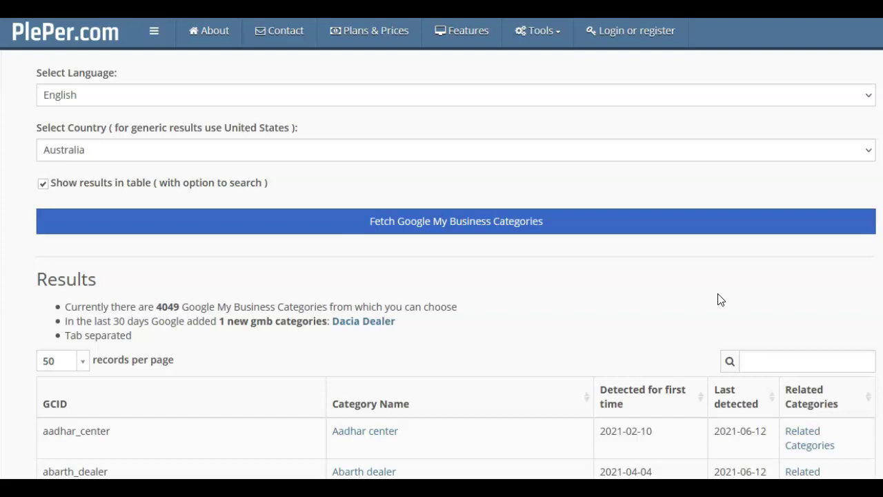
scroll(719, 303, up, 7)
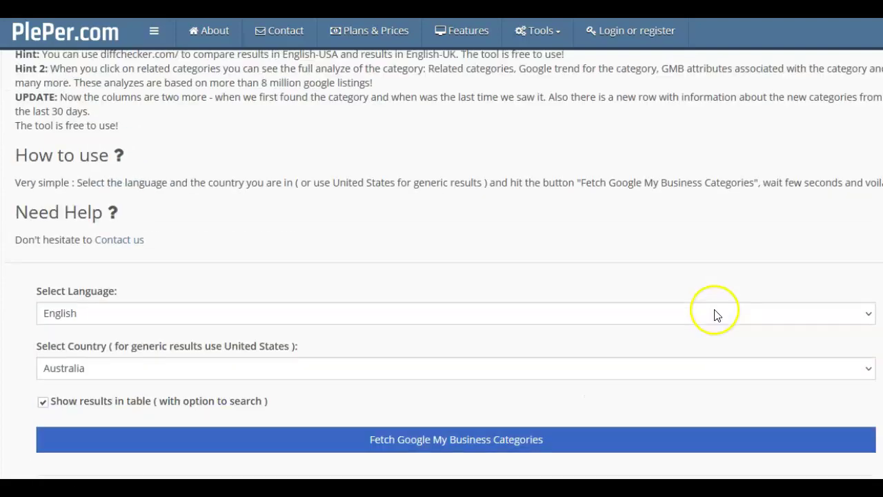
scroll(714, 315, up, 6)
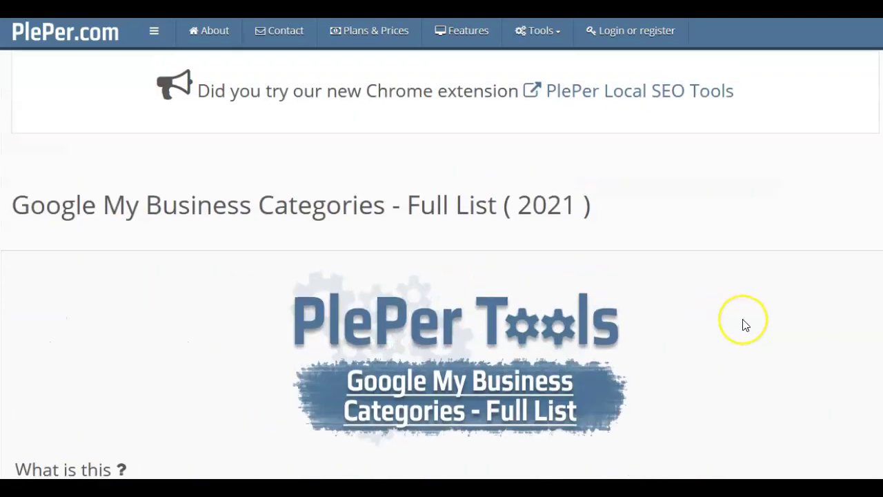
scroll(744, 325, down, 1)
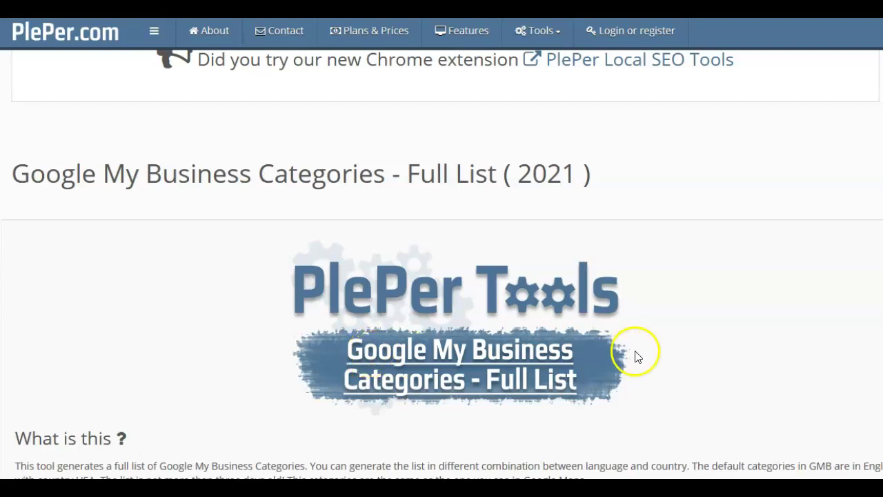
scroll(723, 259, down, 4)
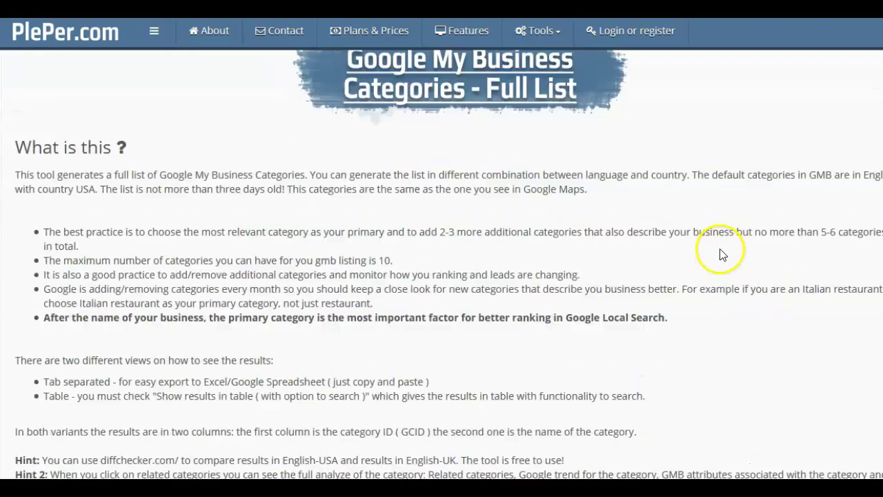
scroll(722, 255, down, 8)
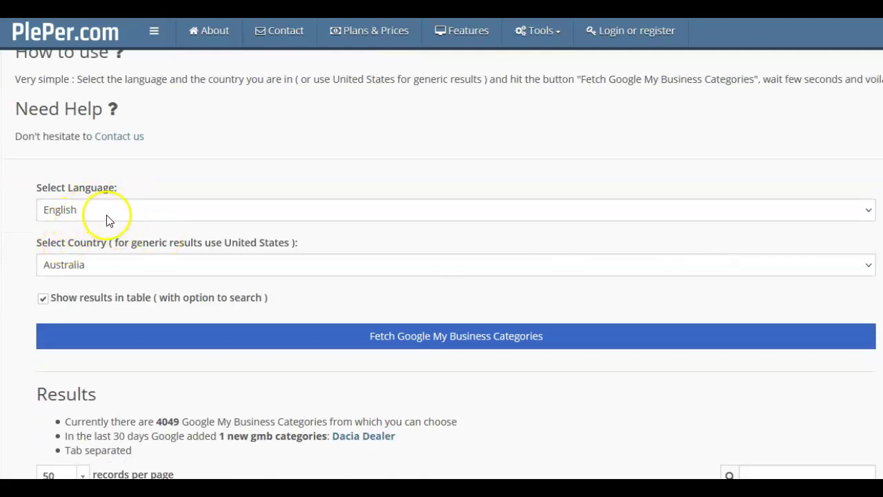
scroll(511, 260, down, 2)
scroll(512, 256, down, 1)
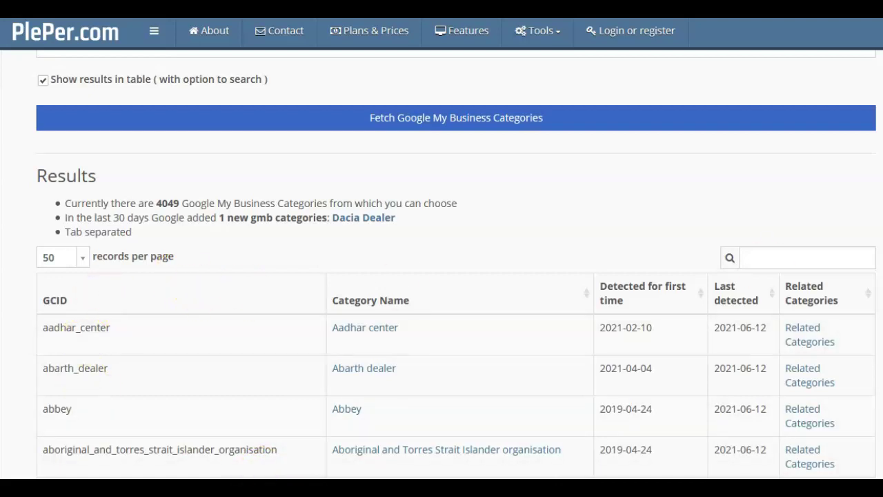
Step: Filter the PlePer categories table with 'air condition' to show the air conditioning categories
click(753, 258)
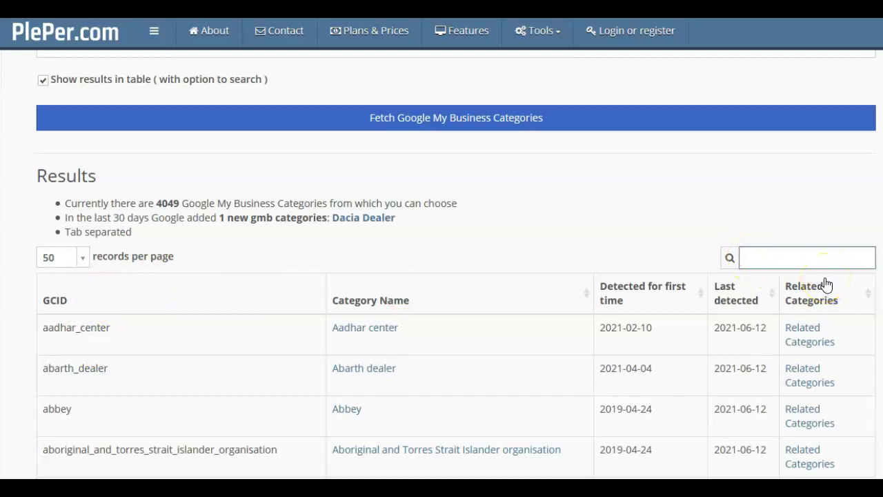
text(air conditio)
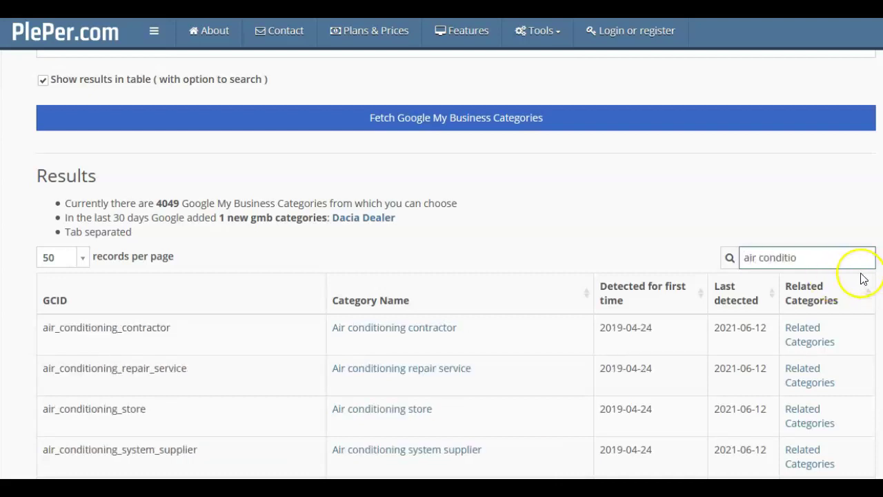
text(n)
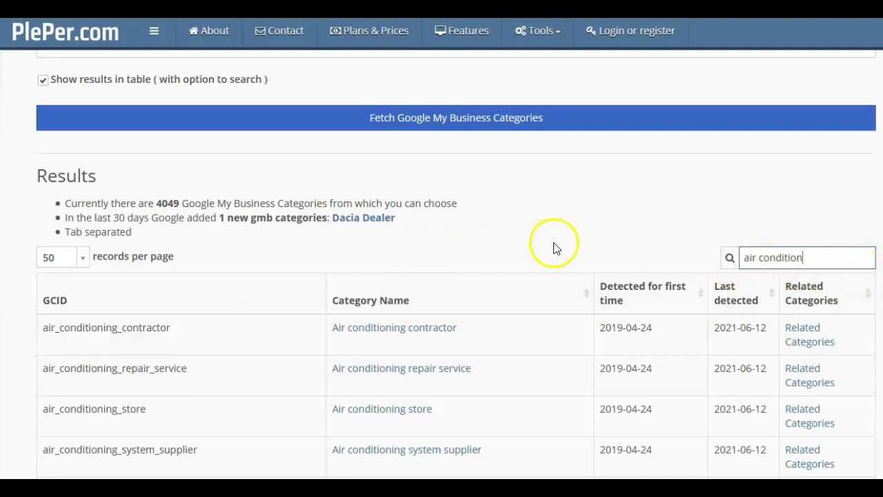
scroll(545, 252, down, 1)
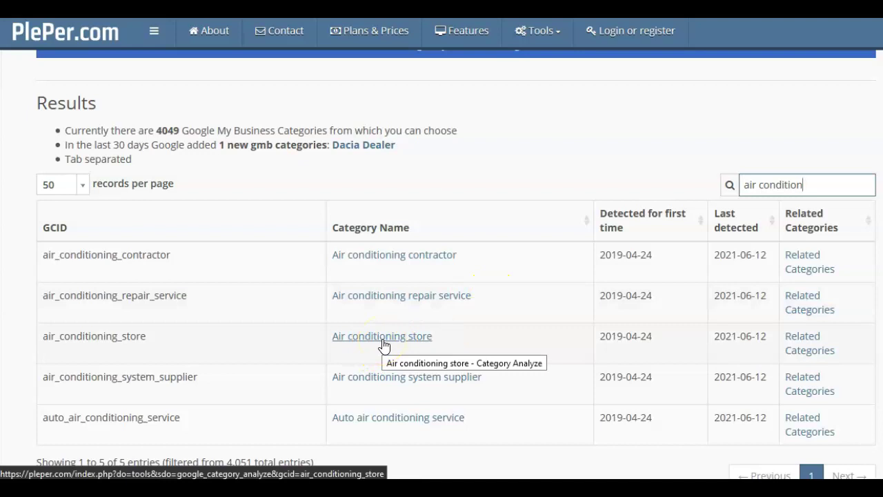
scroll(575, 310, down, 1)
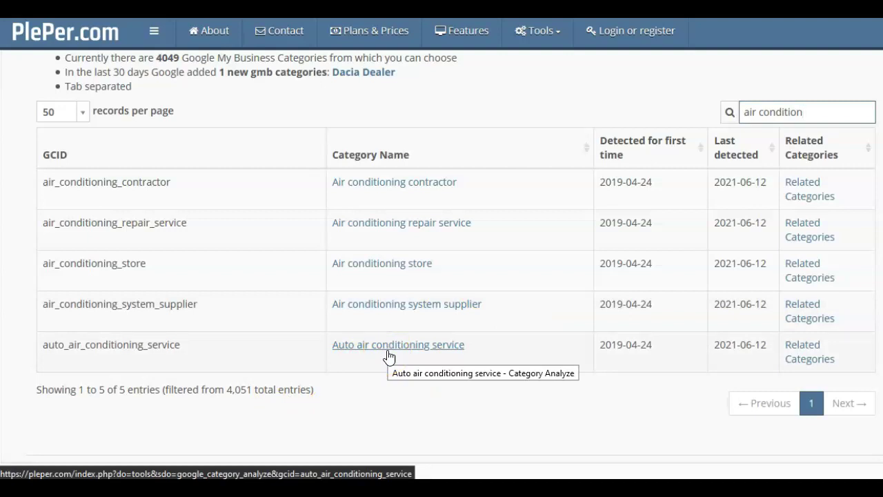
scroll(509, 303, up, 1)
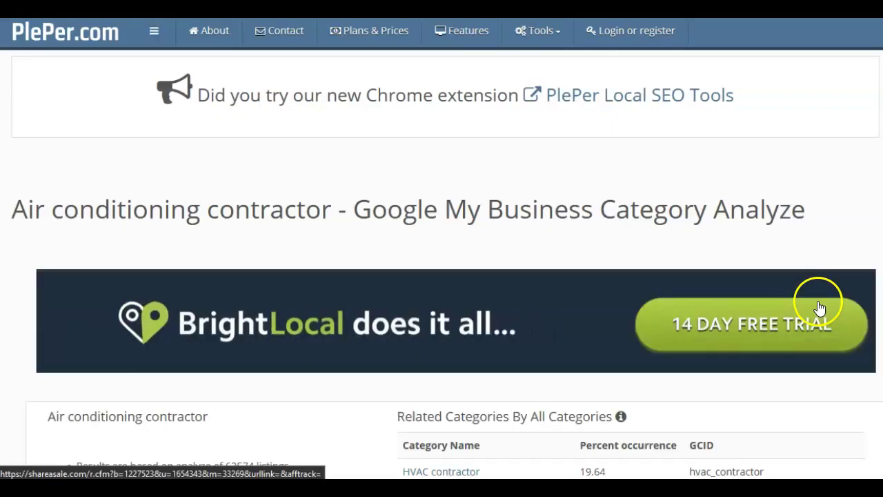
scroll(829, 296, down, 4)
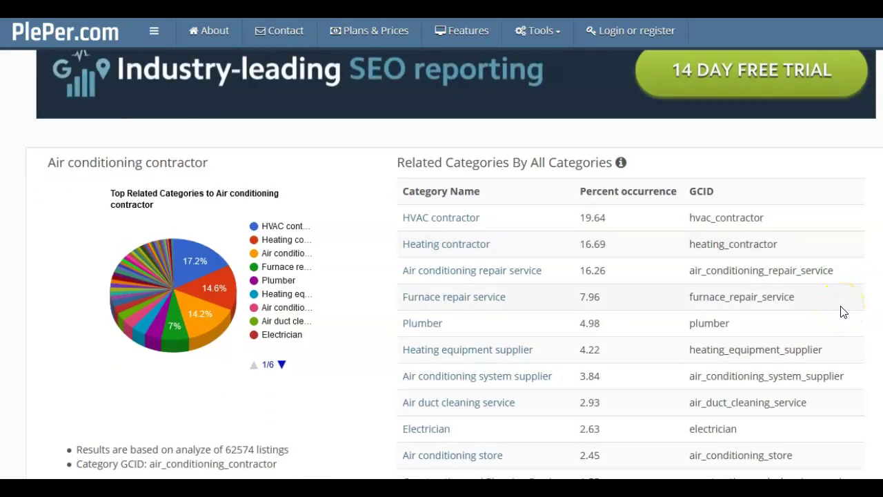
click(425, 253)
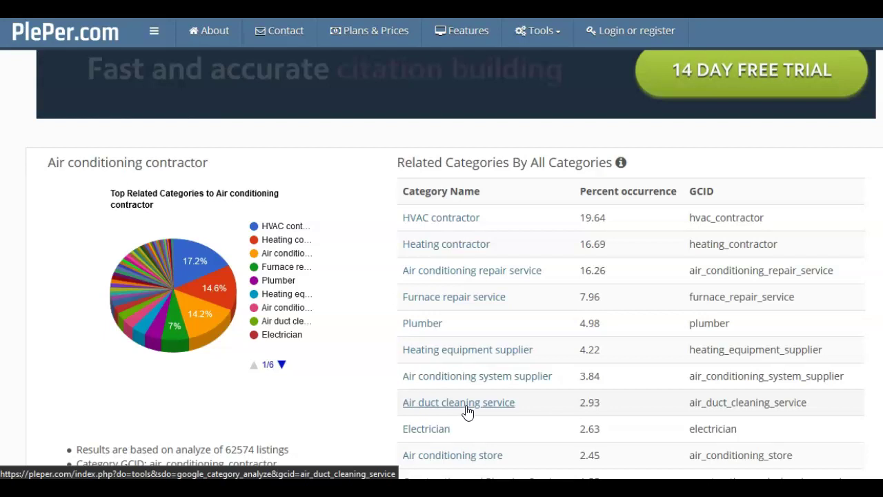
click(433, 438)
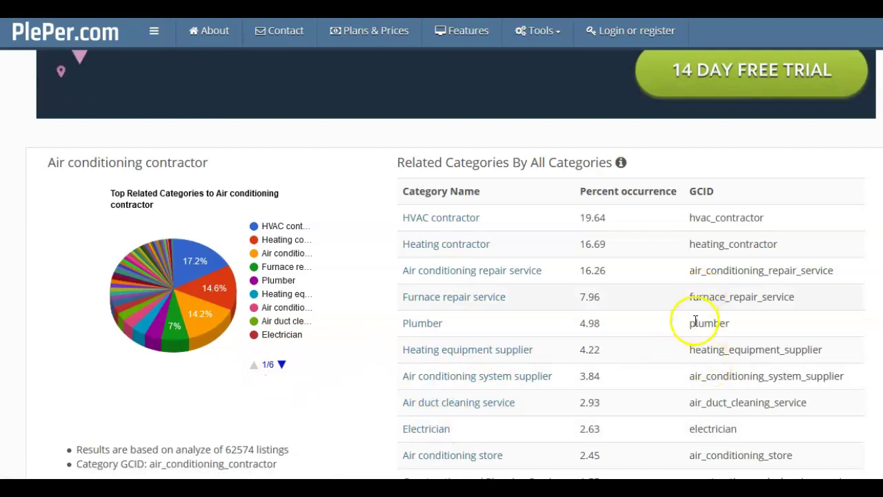
scroll(695, 314, up, 2)
scroll(695, 322, up, 2)
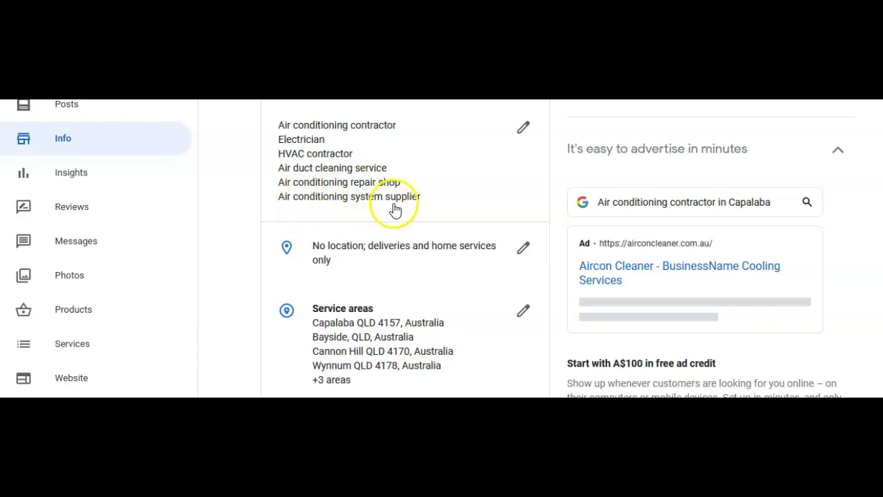
Step: Open the category editor for the air conditioning business's six listed categories
click(522, 129)
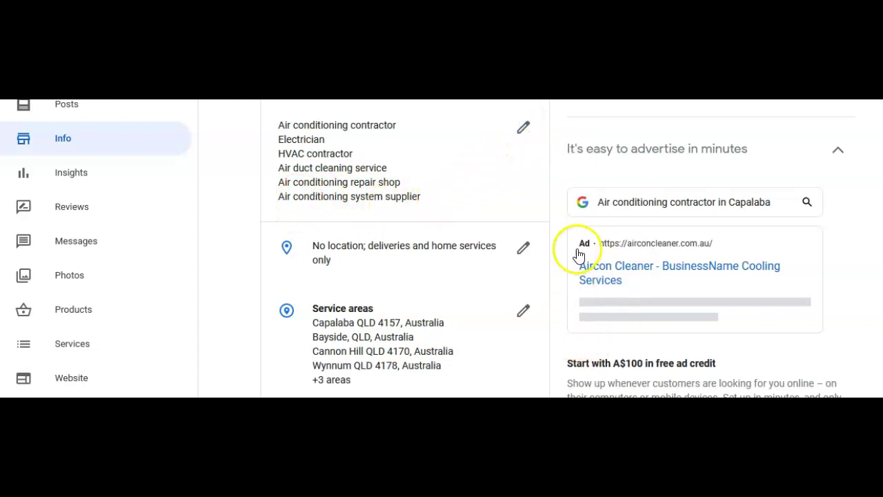
click(522, 133)
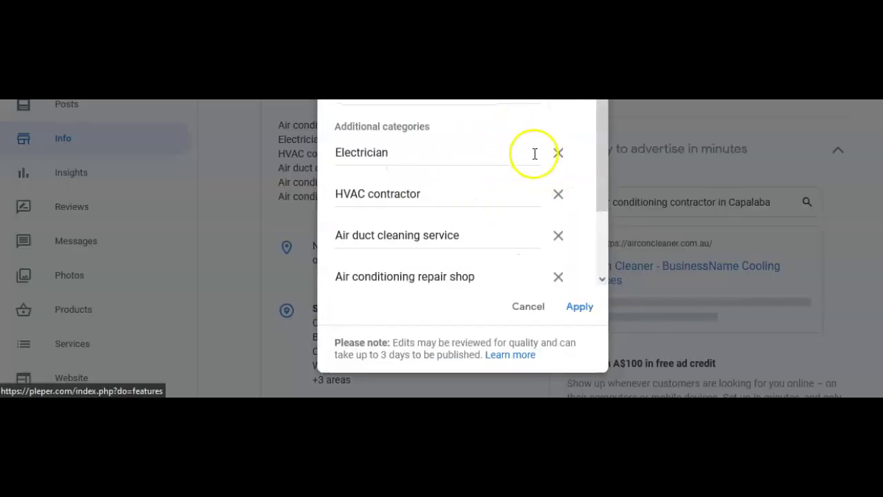
scroll(501, 190, down, 2)
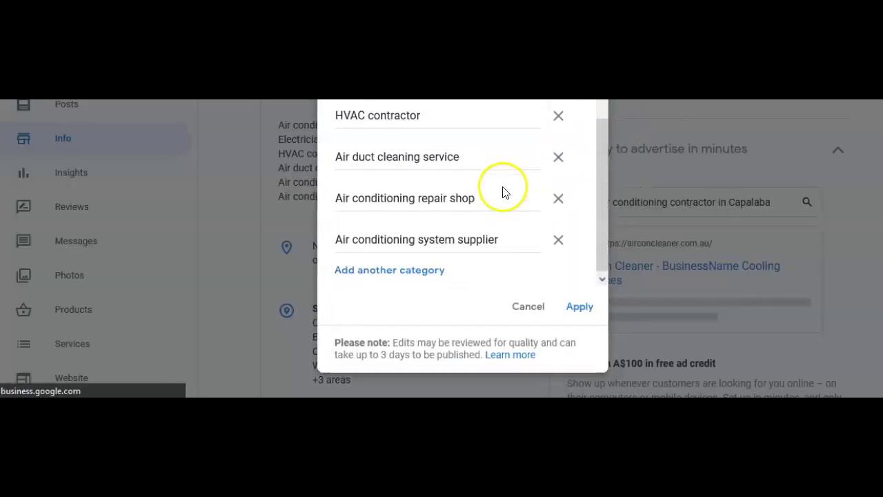
click(372, 273)
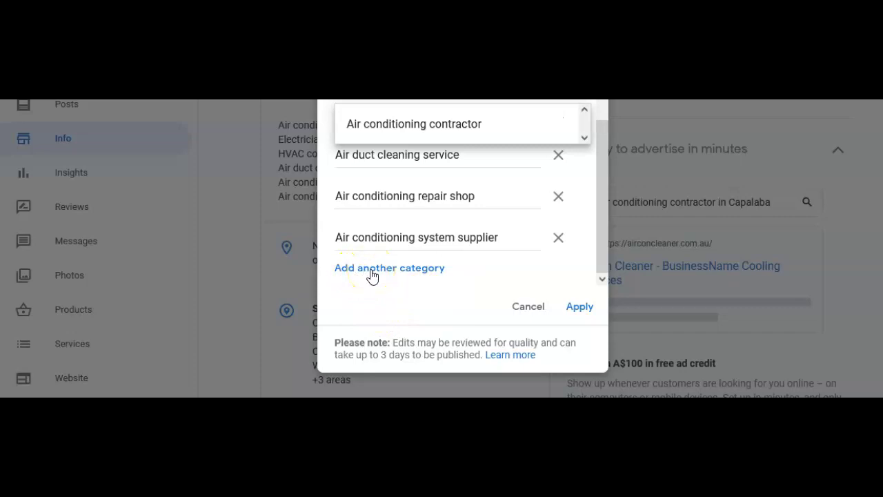
click(521, 308)
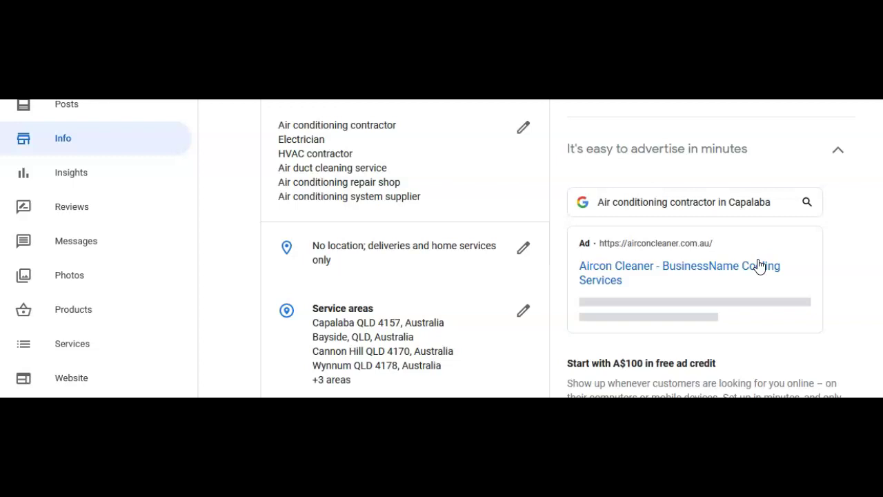
Step: Switch Google My Business to the deck builder business's listing
click(755, 240)
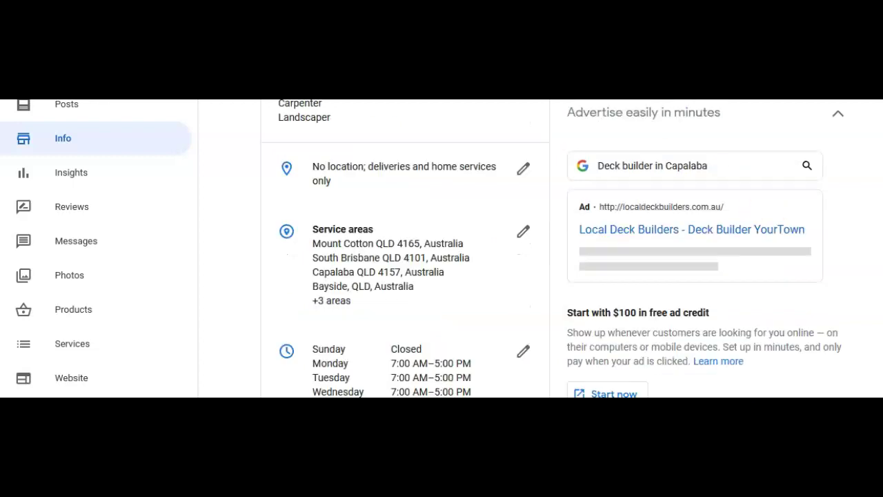
click(735, 154)
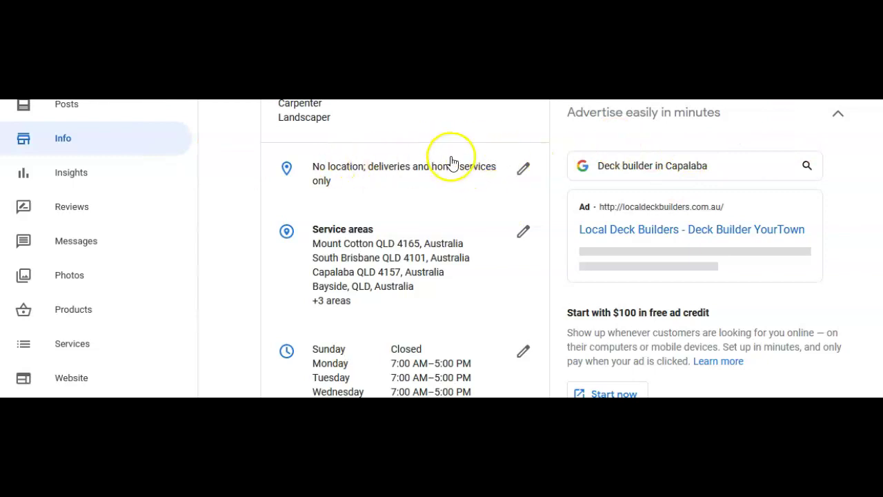
scroll(650, 153, up, 2)
scroll(645, 159, down, 2)
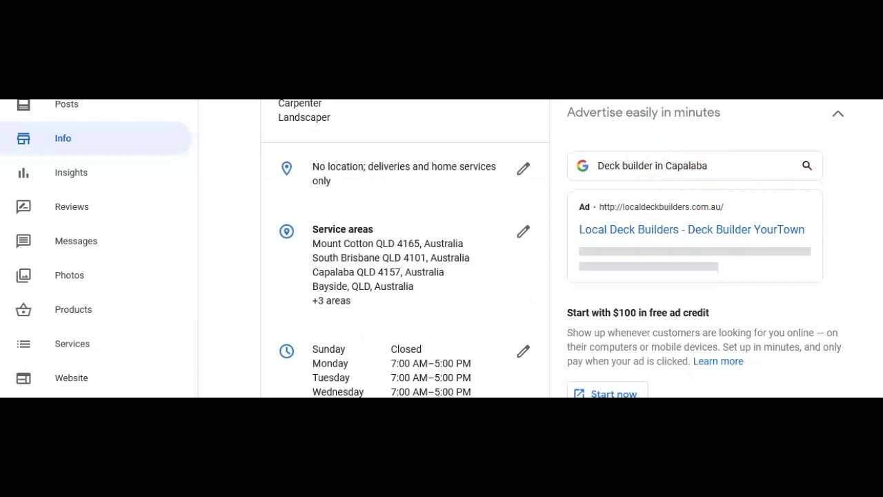
scroll(559, 250, up, 1)
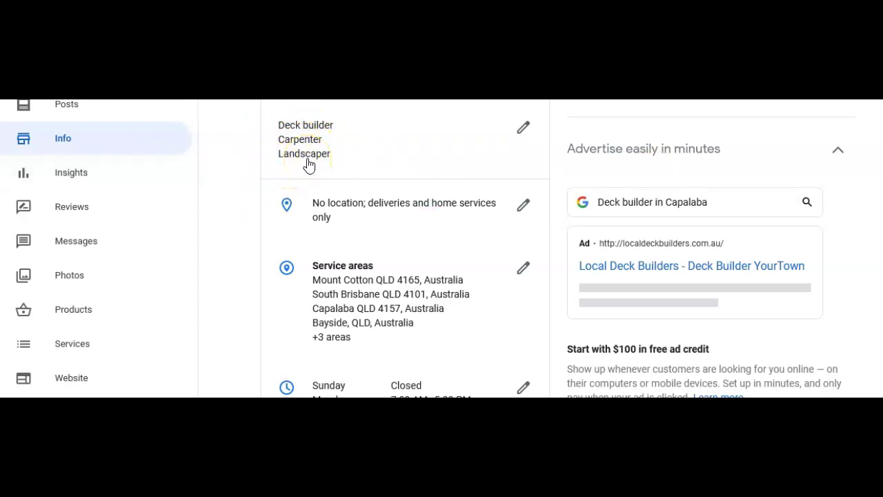
Step: Draft 'Carport and pergola builder' as an extra category via 'carpot', then cancel unsaved
click(524, 129)
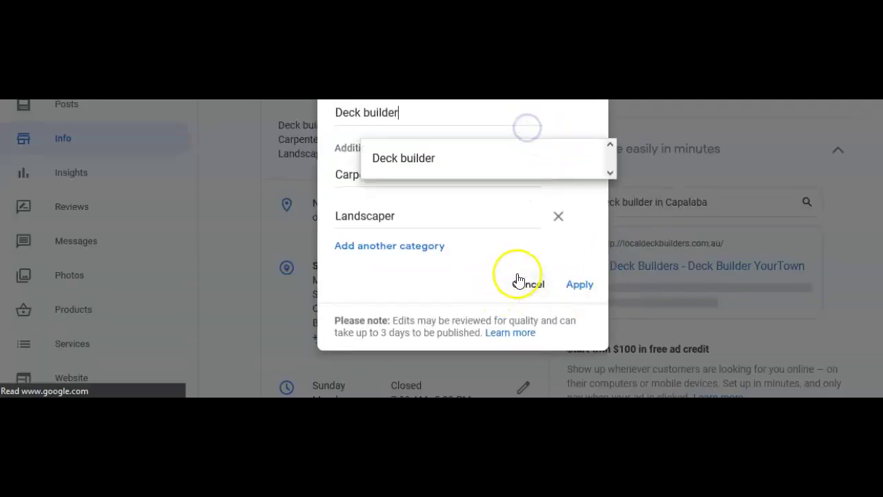
click(360, 246)
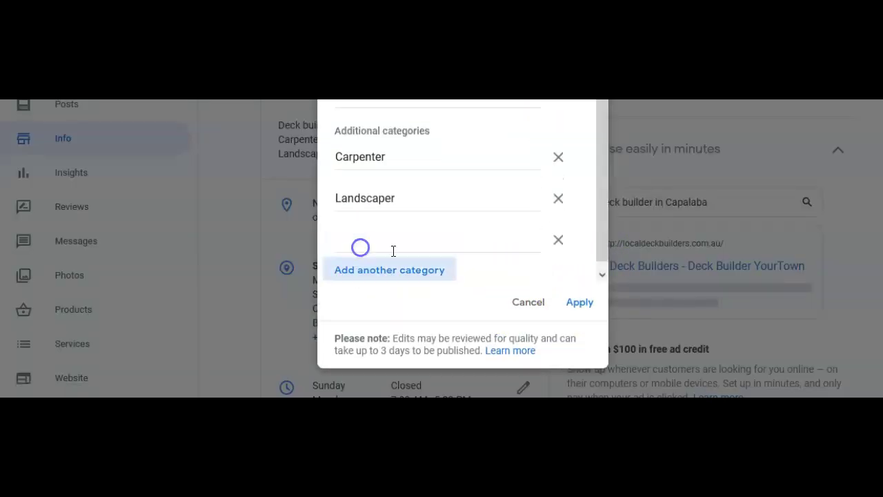
click(365, 244)
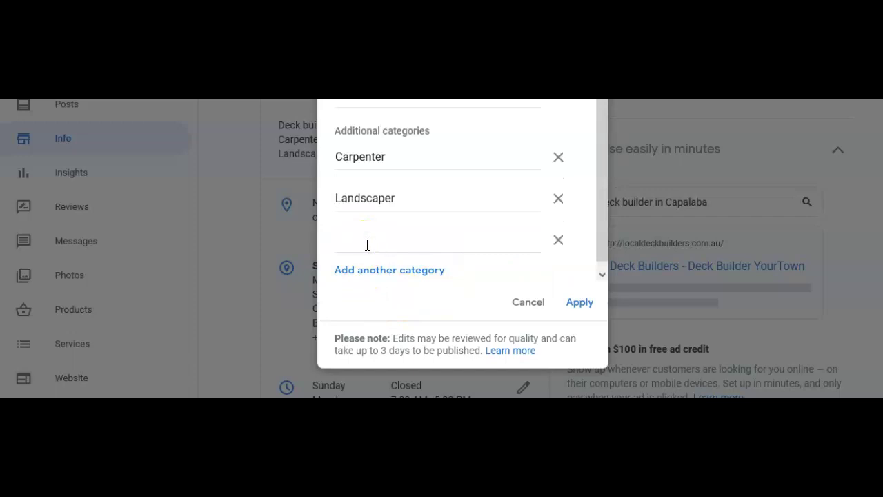
text(carp)
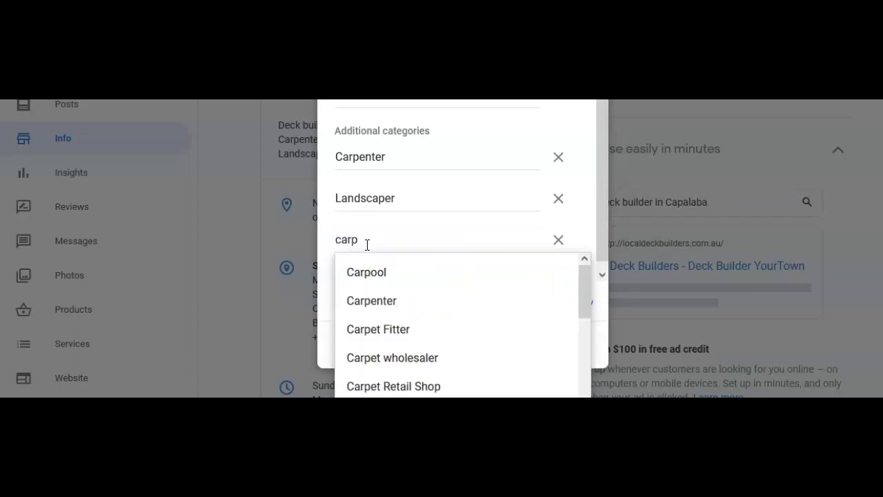
text(ot)
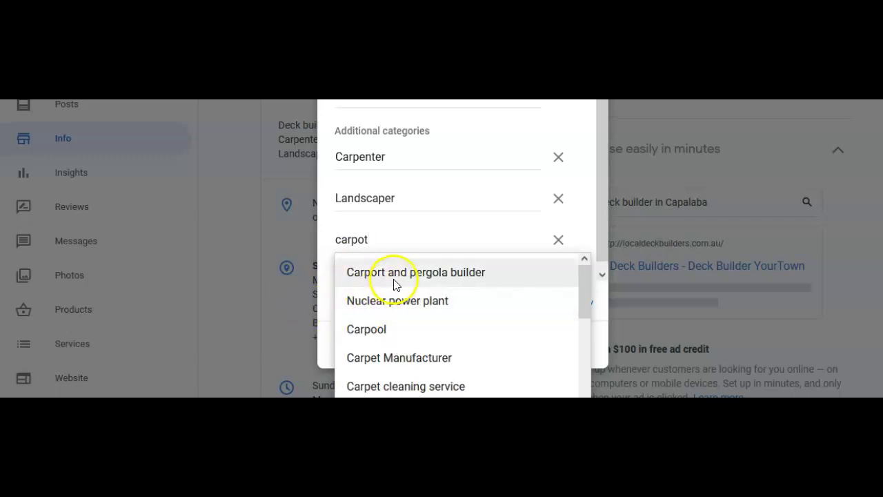
click(430, 273)
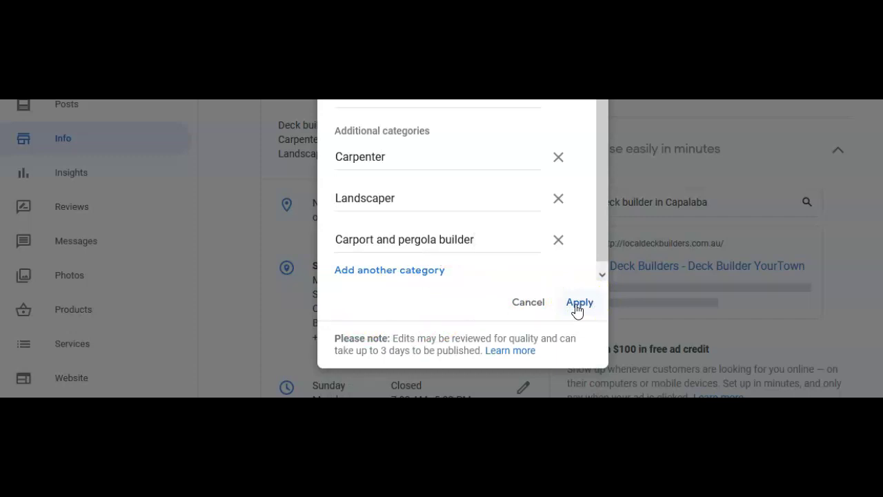
click(532, 304)
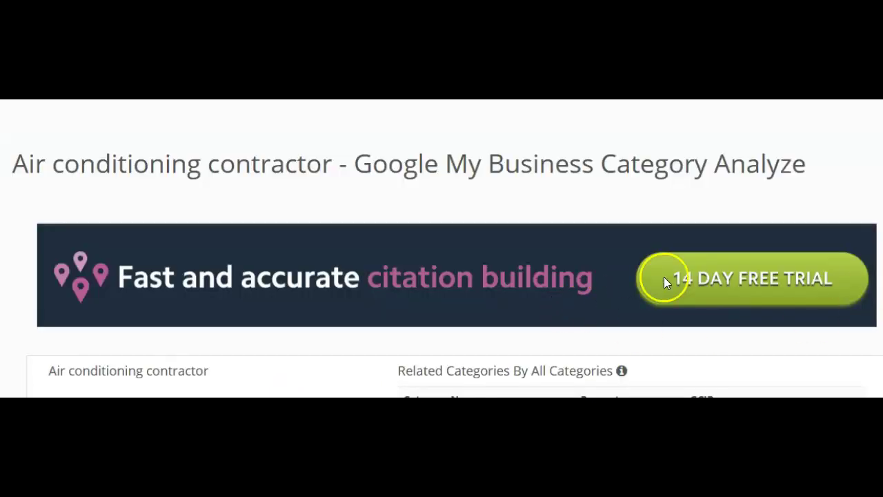
Step: Replace the 'air condition' table search with 'carpent' to filter the results to Carpenter
scroll(664, 277, down, 3)
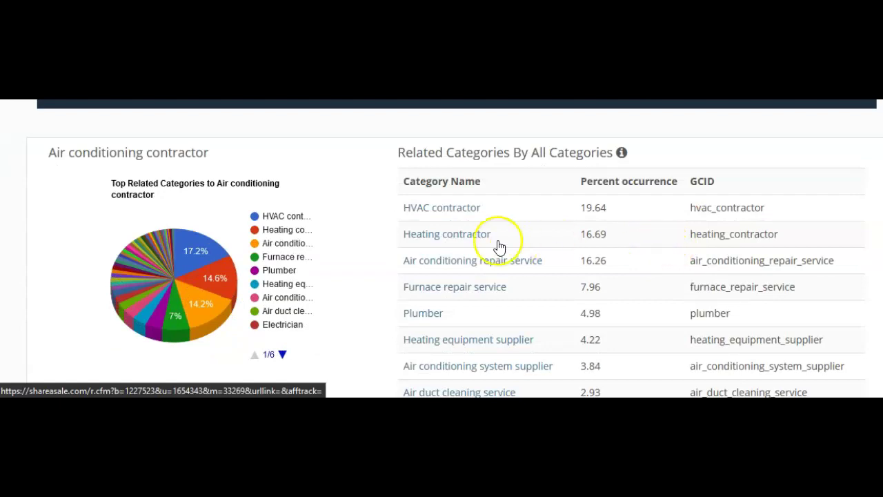
scroll(506, 241, up, 3)
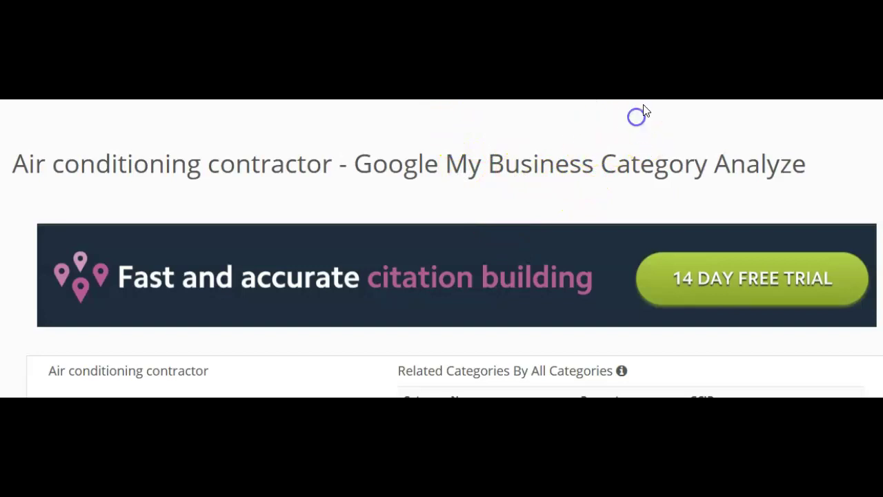
scroll(442, 249, up, 3)
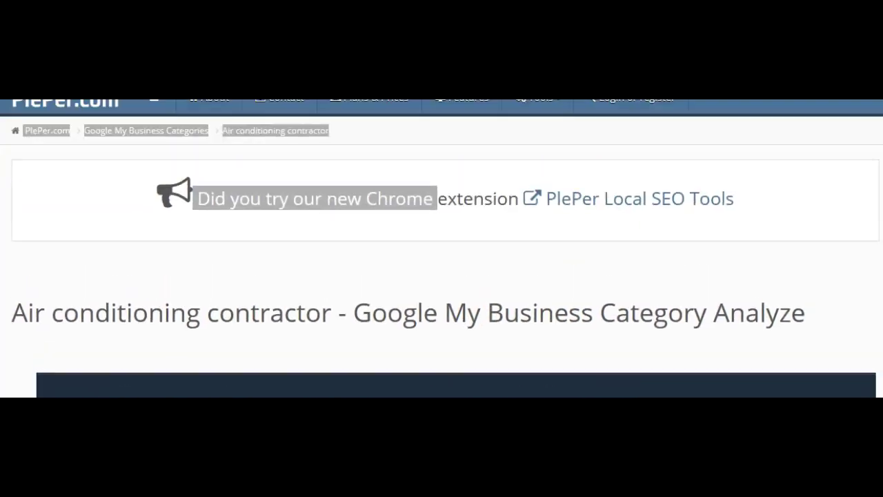
scroll(621, 250, down, 2)
scroll(619, 252, up, 2)
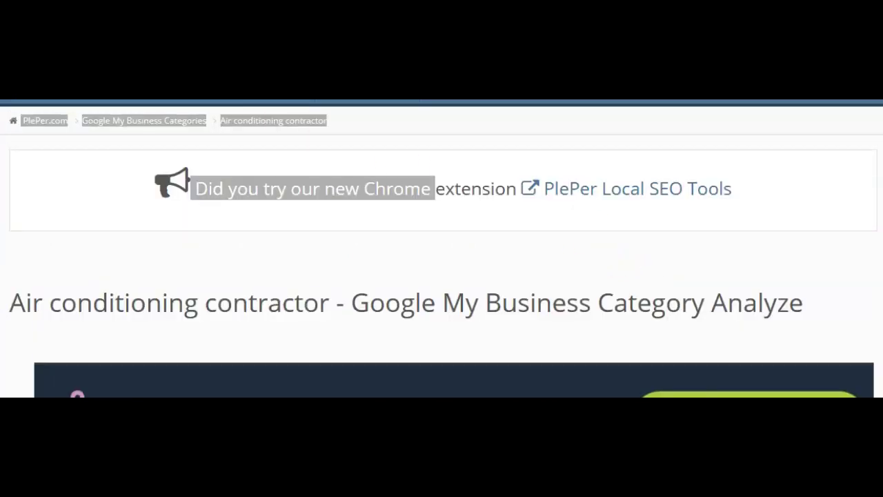
scroll(441, 248, down, 7)
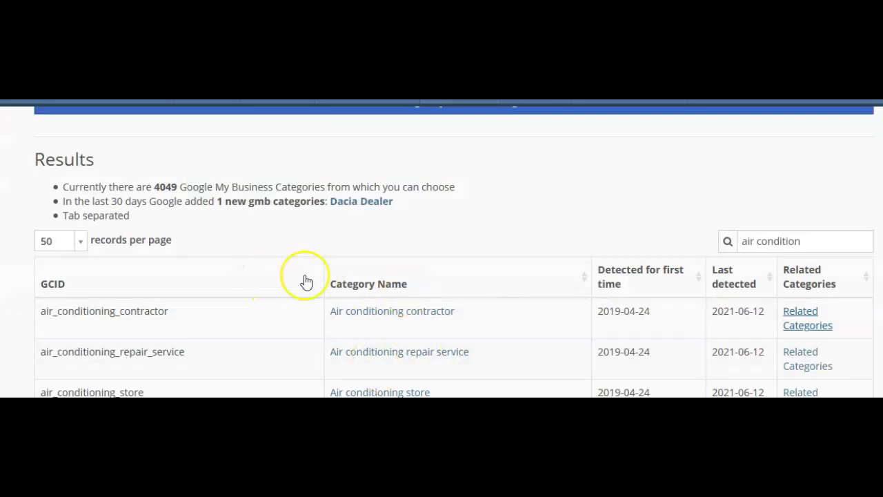
drag(806, 240, 707, 243)
text(ca)
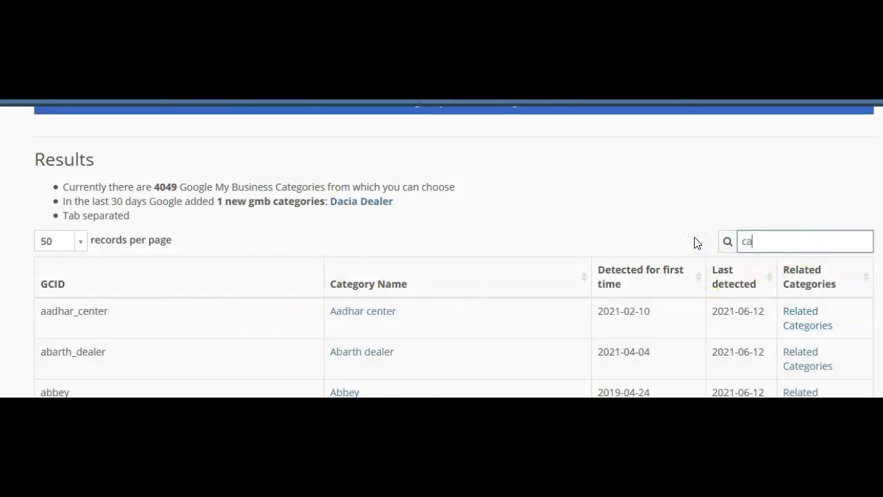
text(rpenter)
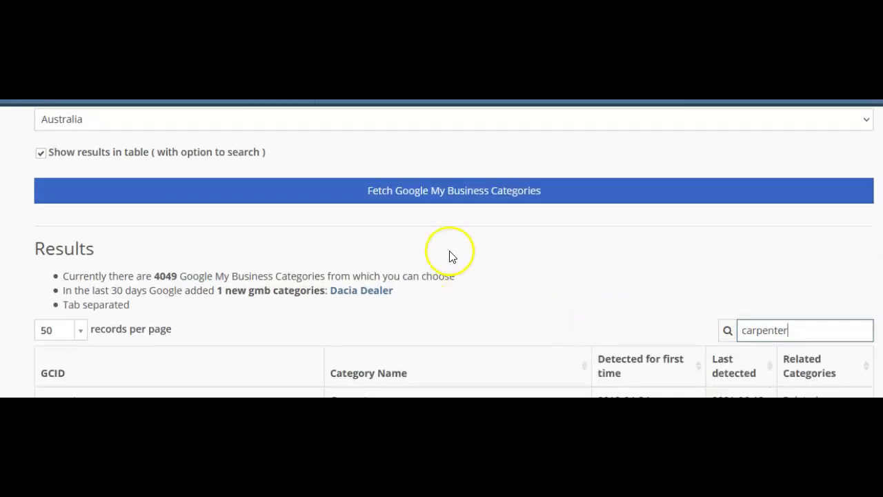
scroll(449, 103, down, 2)
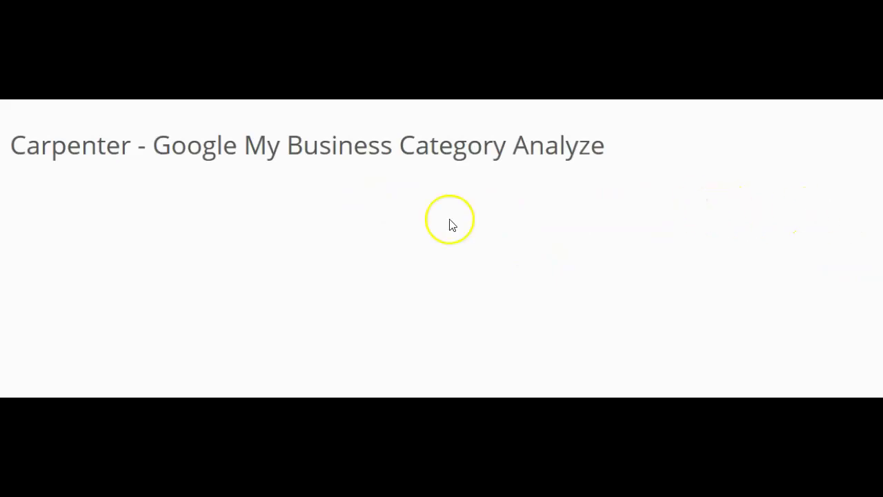
Step: Scroll to Carpenter's Related Categories table and pie chart, led by Handyman at 6.00%
scroll(821, 171, down, 1)
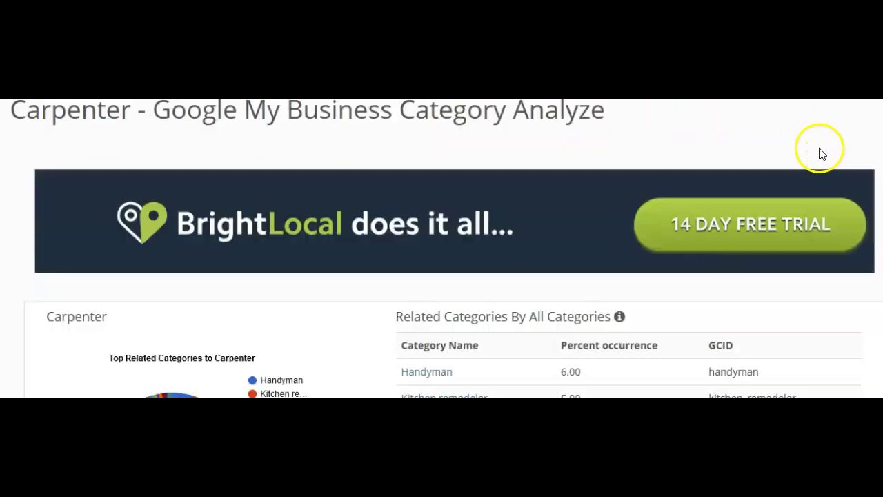
scroll(821, 171, down, 3)
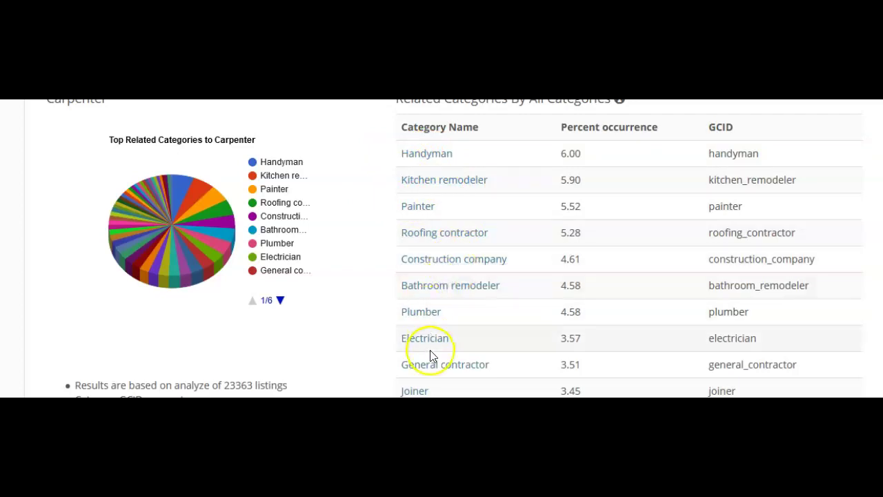
scroll(486, 352, down, 1)
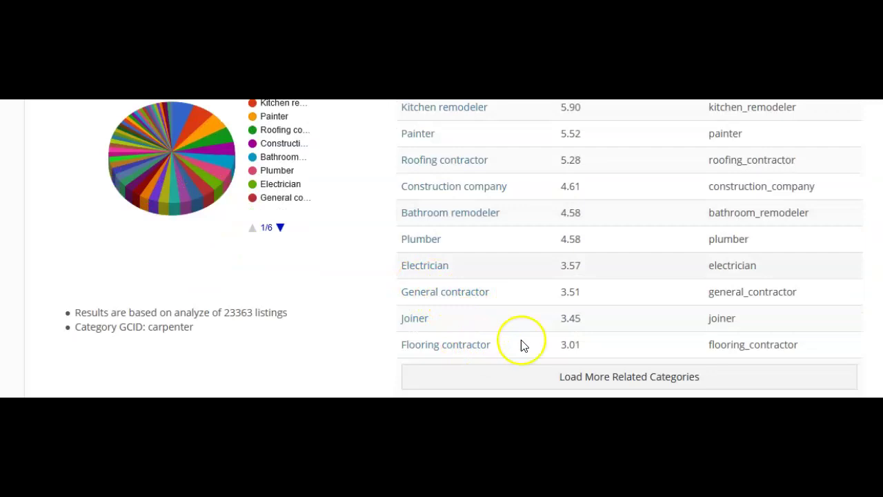
scroll(552, 339, down, 1)
scroll(485, 263, up, 2)
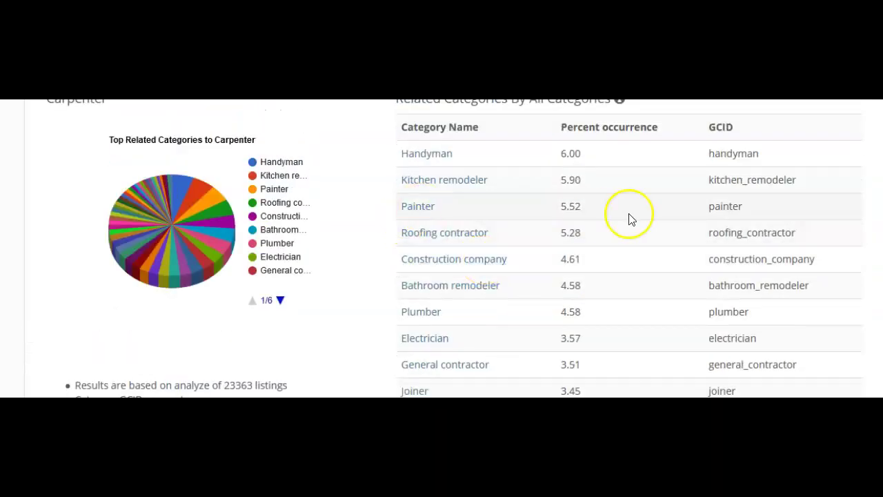